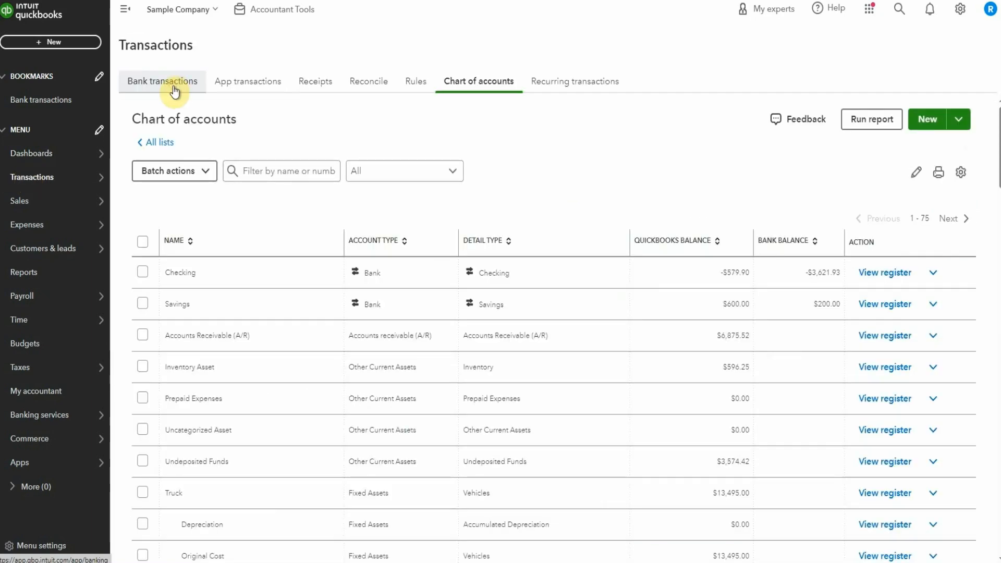
Step: Open the bank transactions and look for other matches for the 01/28/2024 Checking deposit of $868.15
click(174, 91)
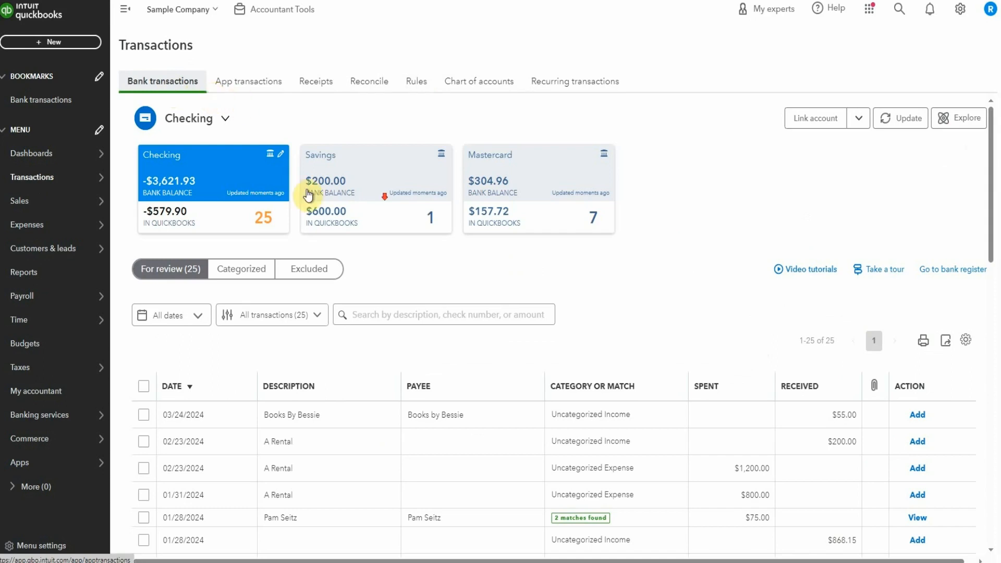
scroll(382, 201, down, 3)
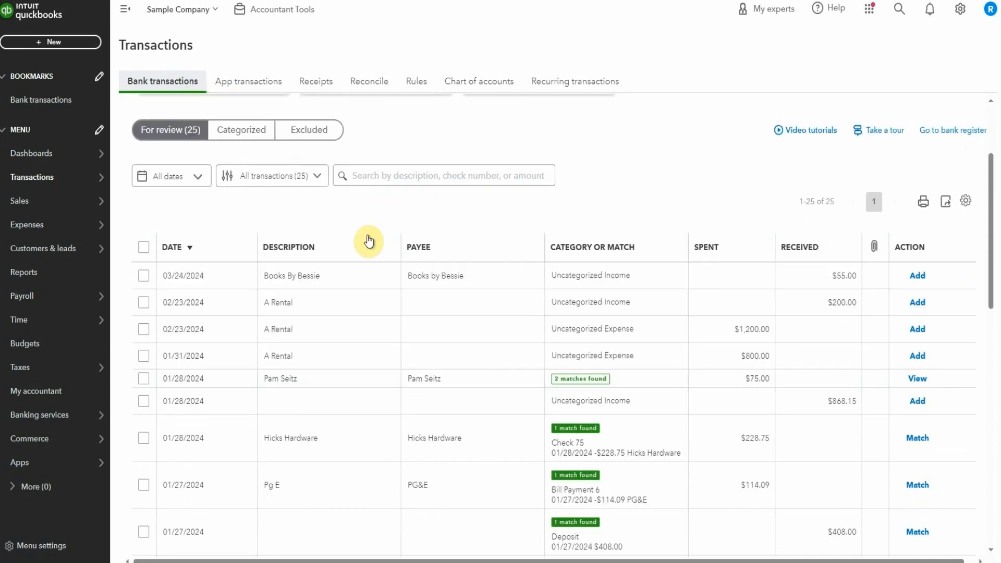
click(513, 405)
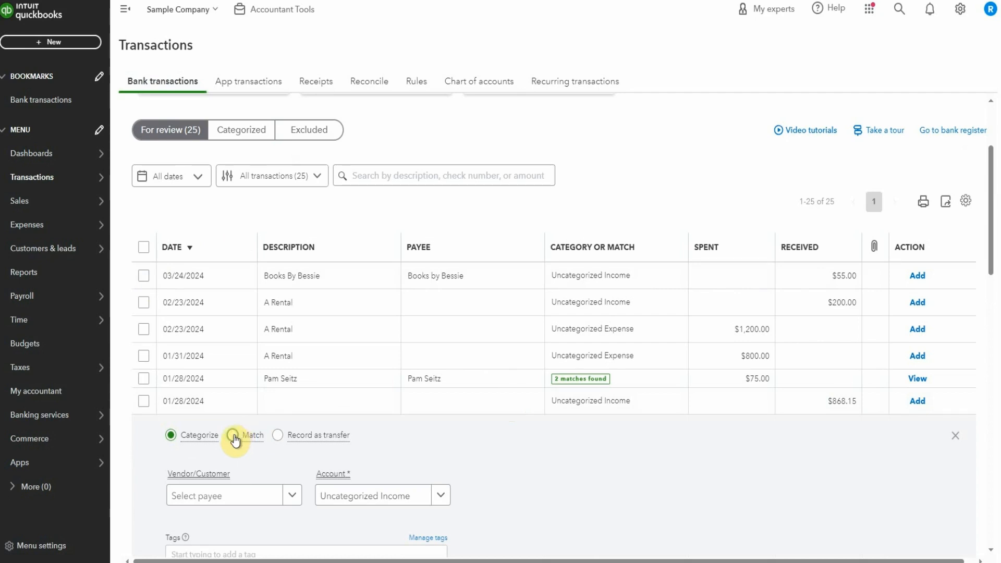
scroll(481, 407, down, 1)
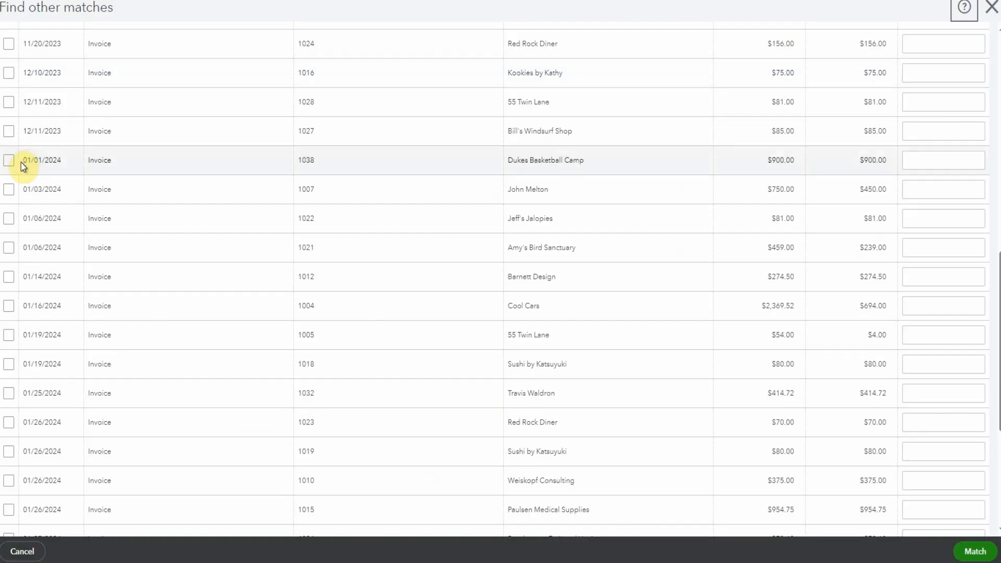
Step: Select the 01/01/2024 Dukes Basketball Camp invoice, set its payment to 900.00 and turn on Resolve for the difference
click(21, 162)
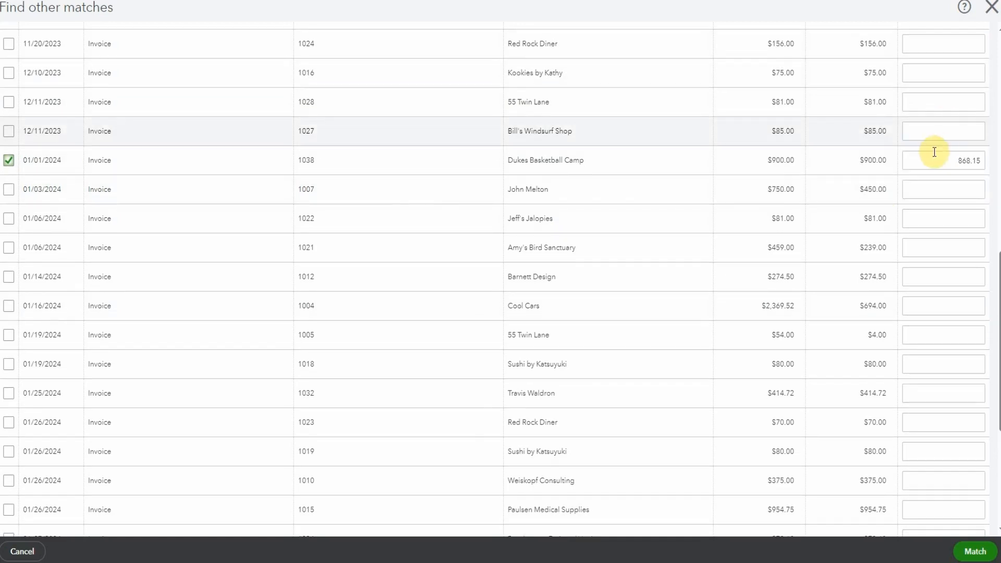
click(934, 151)
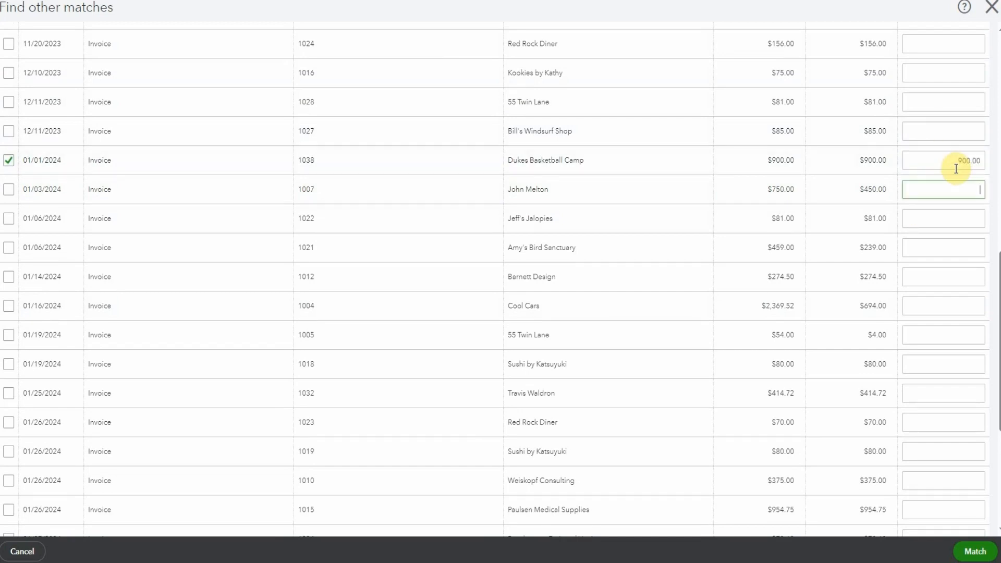
scroll(913, 230, down, 5)
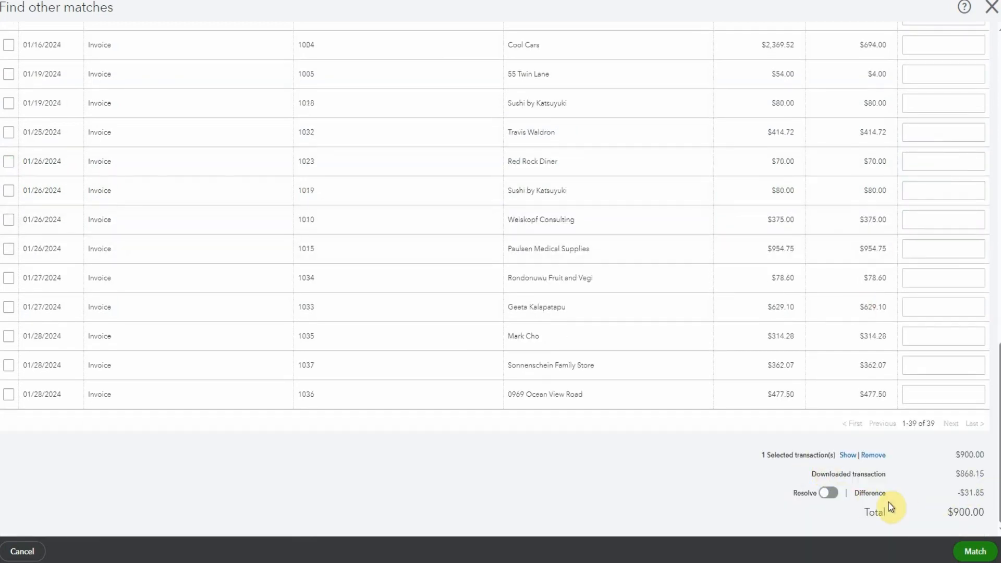
scroll(780, 454, up, 6)
scroll(779, 360, down, 3)
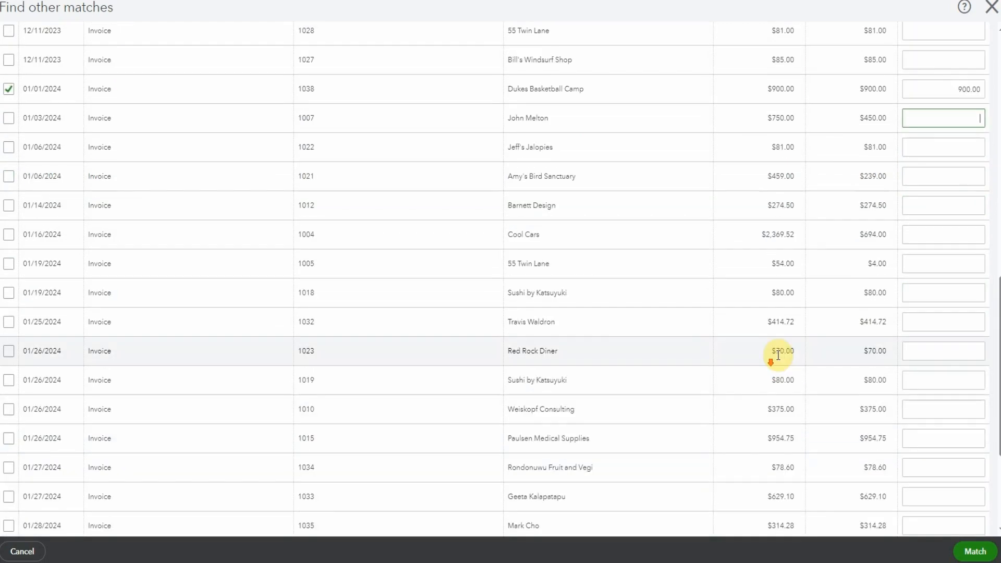
scroll(783, 351, down, 4)
click(828, 493)
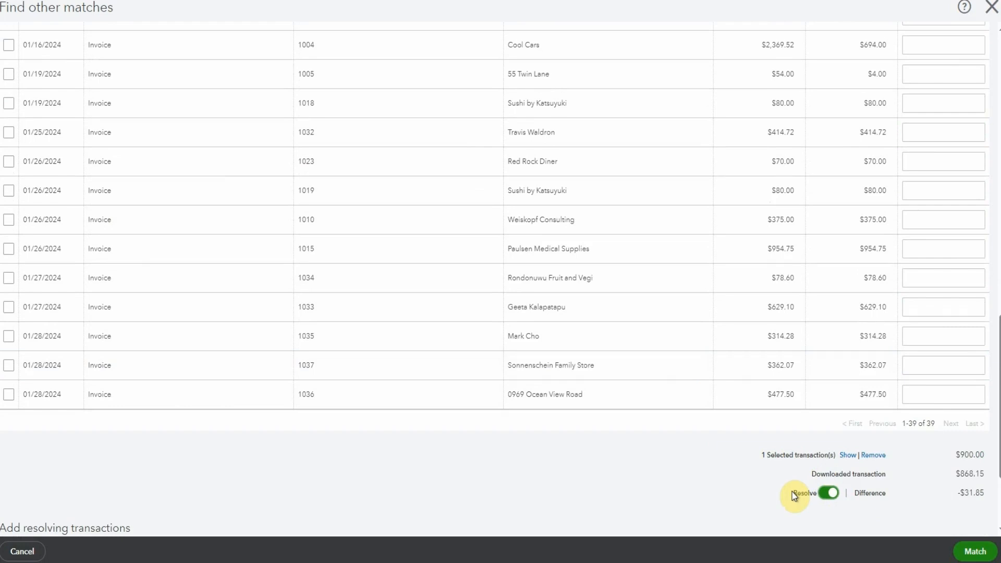
Step: Clear the resolving transaction's category and start adding a new account for it
scroll(792, 492, down, 3)
click(223, 438)
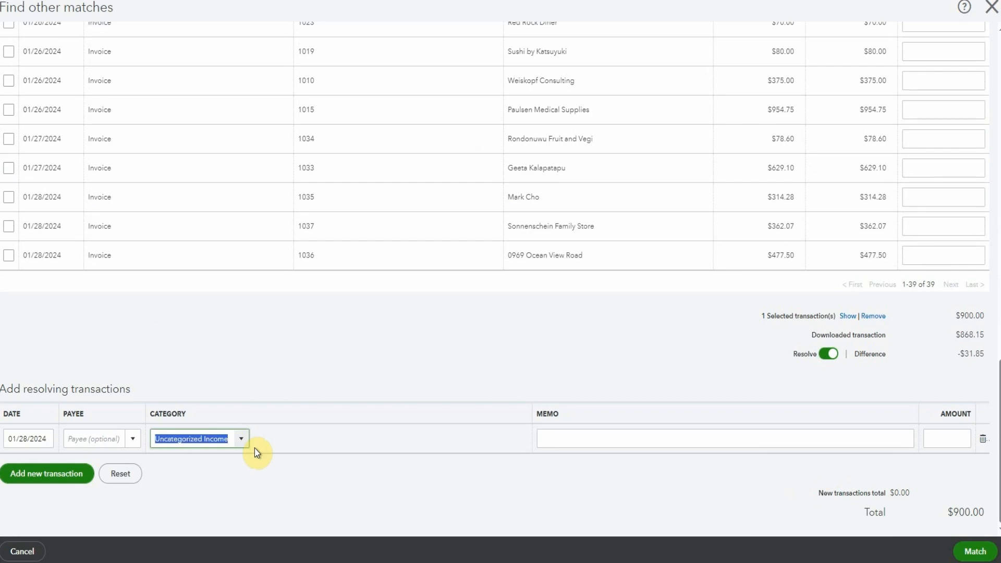
key(BackSpace)
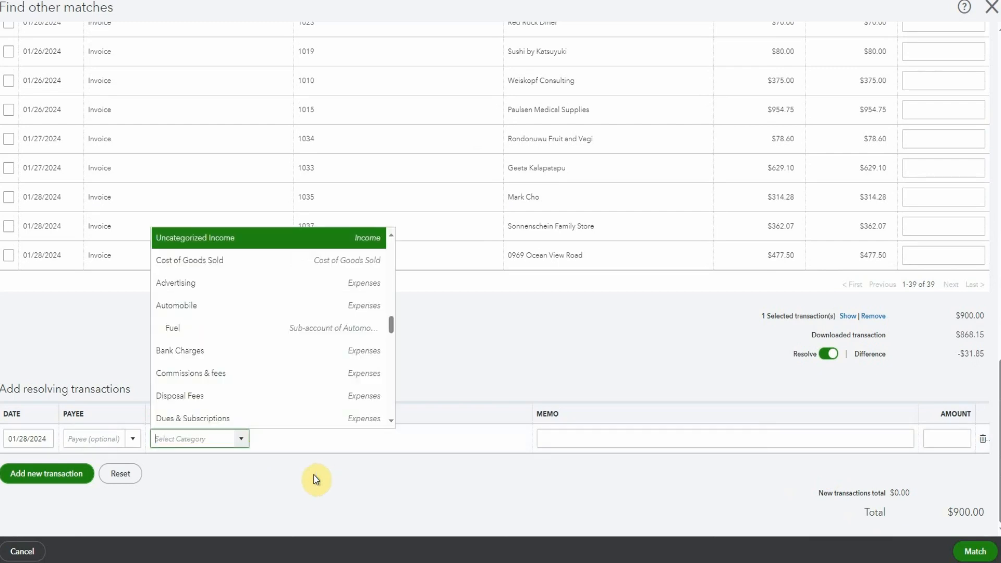
scroll(263, 420, up, 5)
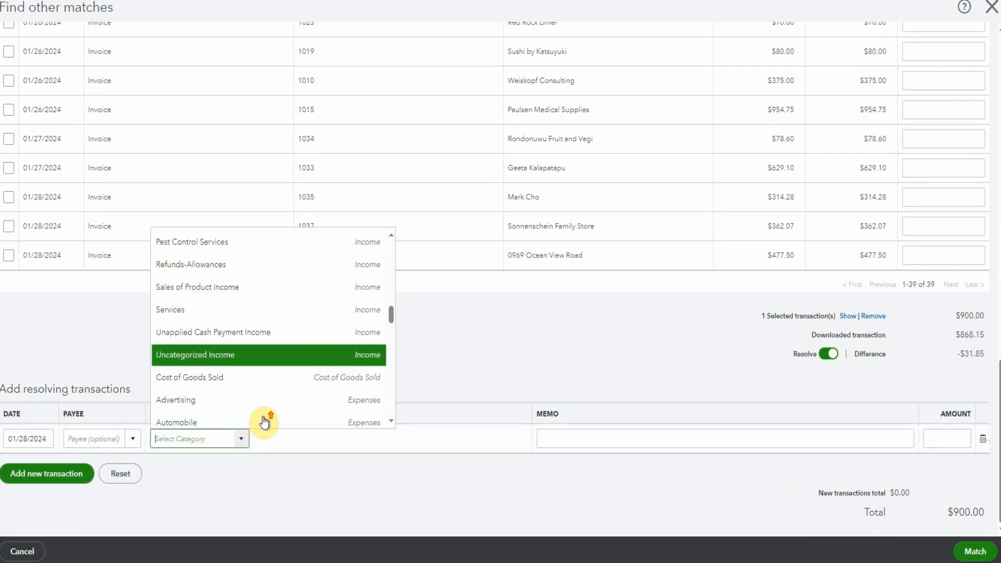
scroll(266, 414, up, 5)
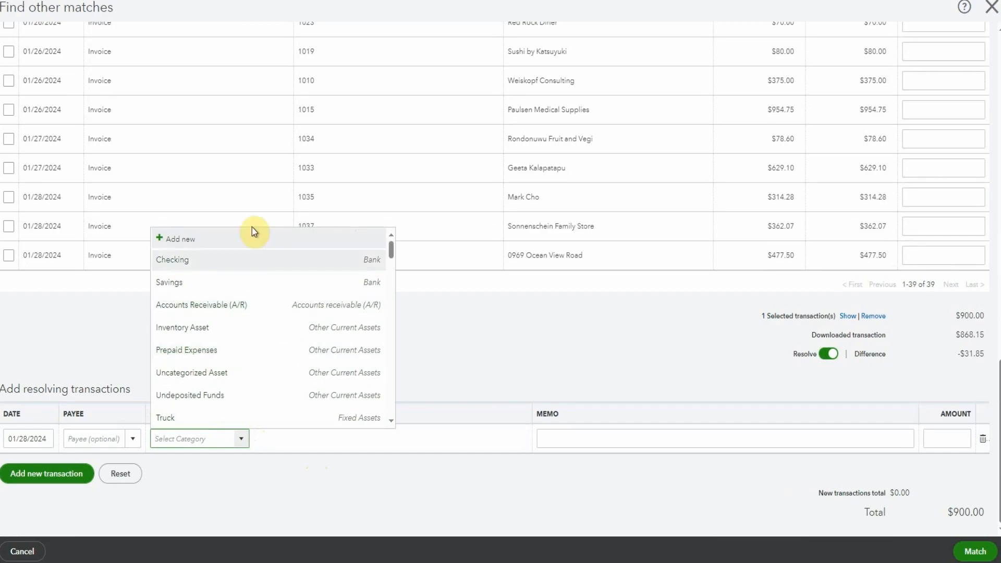
click(231, 238)
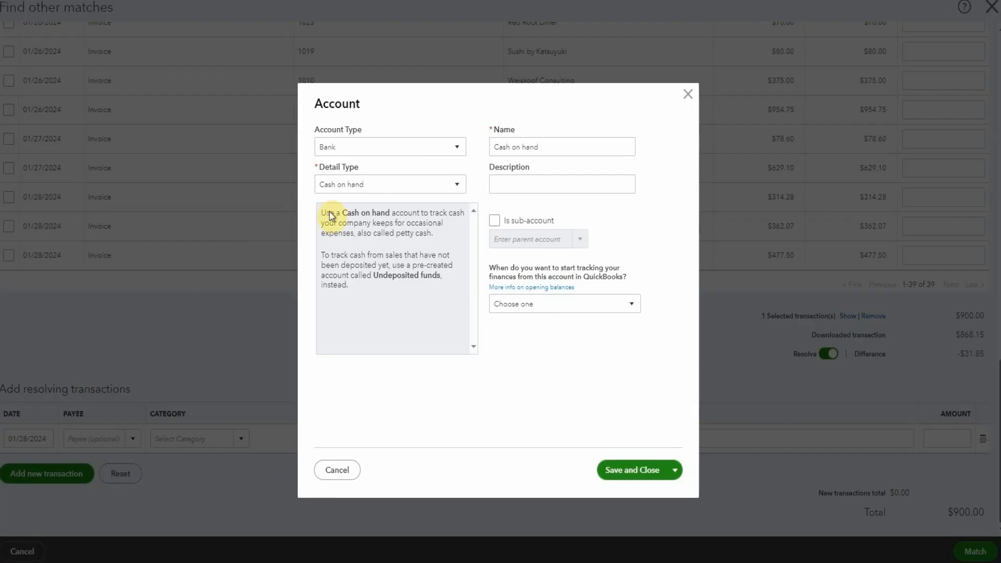
Step: Set the new account's type to Expenses and its detail type to Bank Charges, and try to save it
click(402, 147)
click(438, 295)
drag(572, 147, 499, 157)
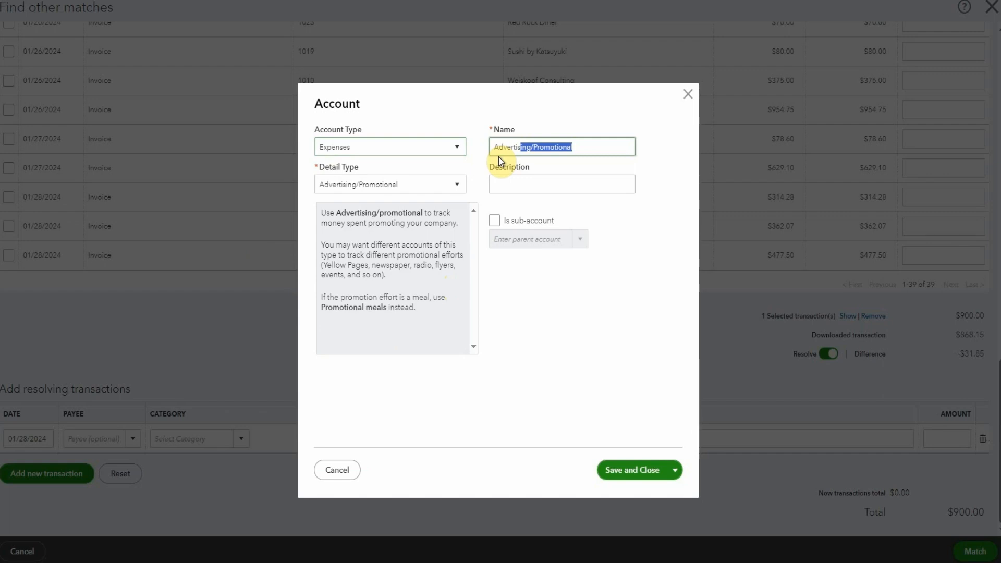
text(Credit Card Fees)
click(460, 184)
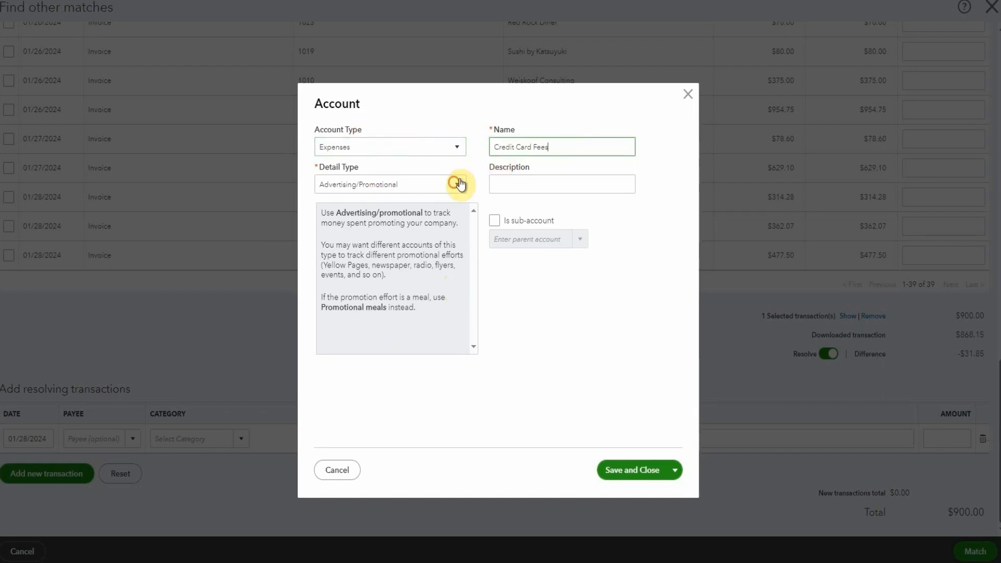
click(391, 256)
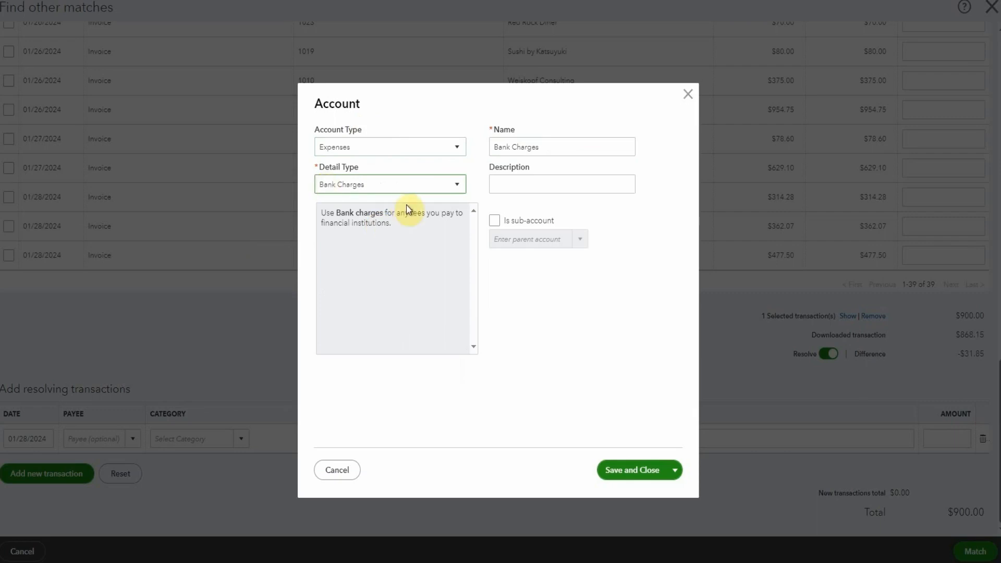
click(618, 471)
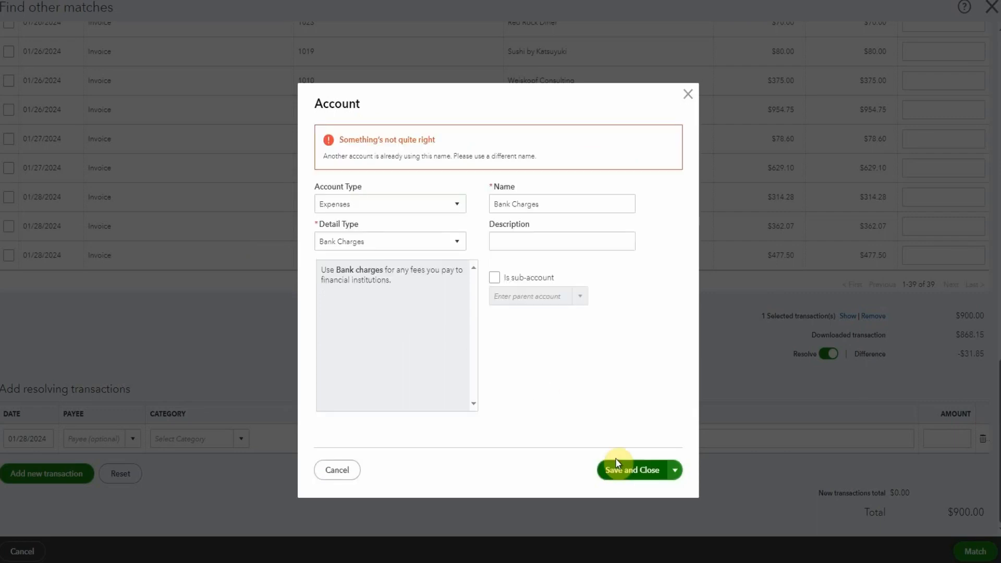
Step: Name the new account Credit Card Fees and save it
click(532, 209)
drag(532, 212, 490, 217)
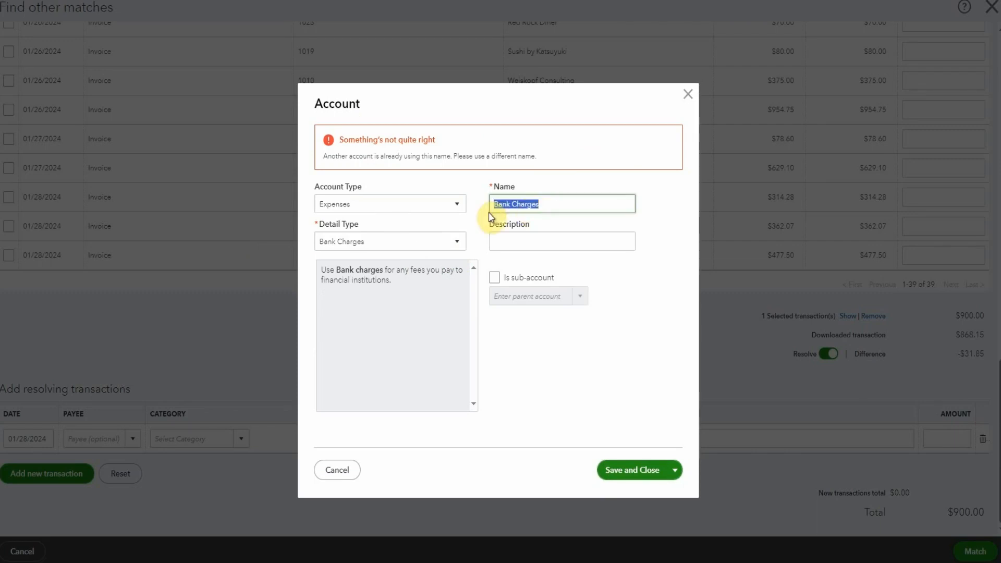
text(Credit Card Fees)
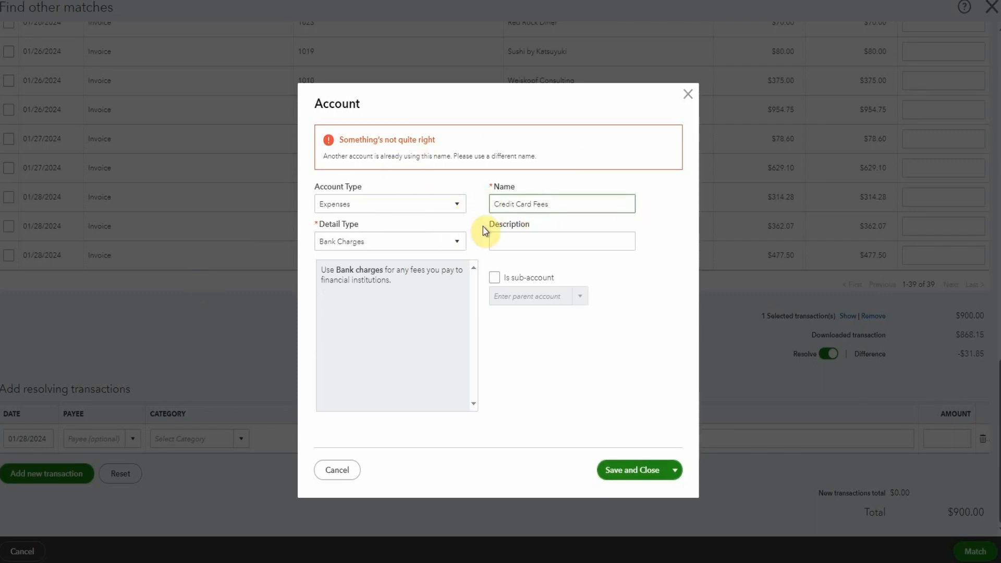
click(632, 469)
Step: Enter -31.85 as the resolving transaction's amount and match the deposit
click(933, 438)
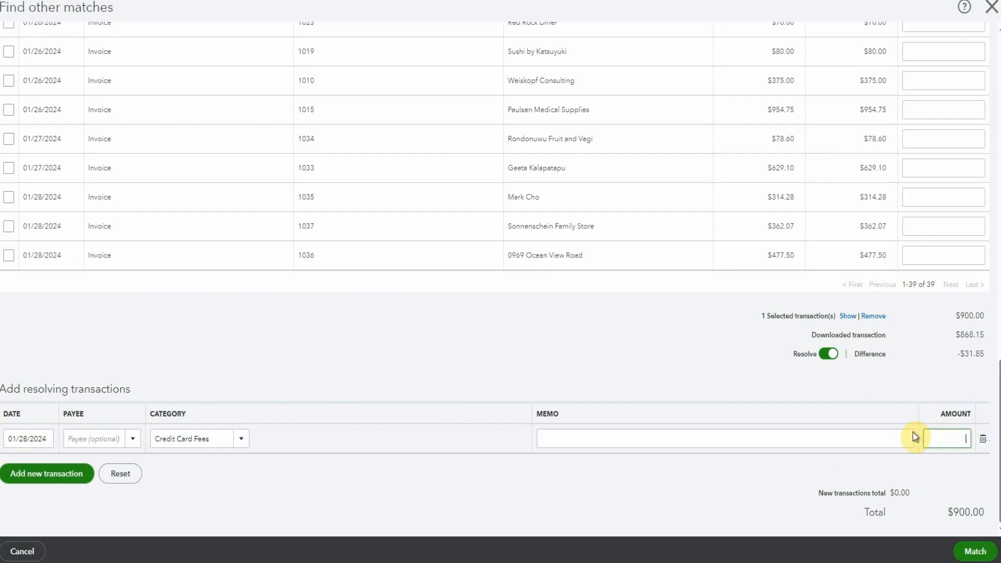
text(-31.85)
click(973, 557)
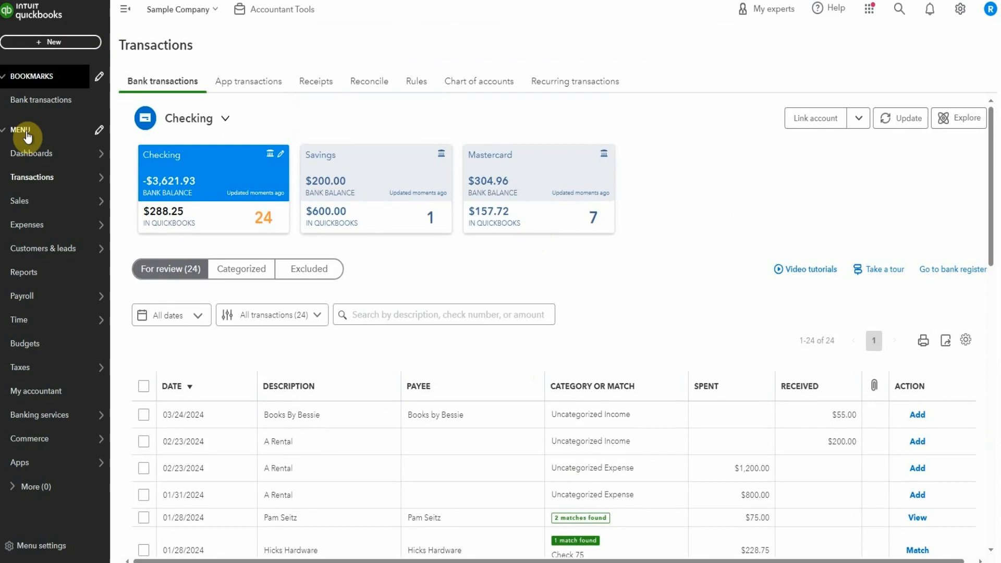
Step: Review the Dukes Basketball Camp customer's transaction list, and go back to review the bank transactions
mouse_move(63, 201)
click(214, 287)
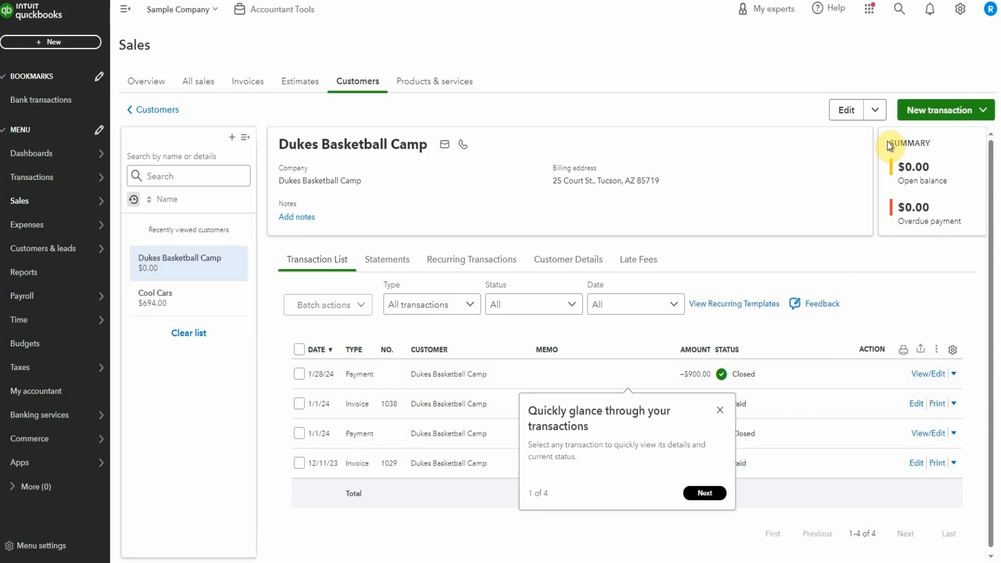
click(104, 175)
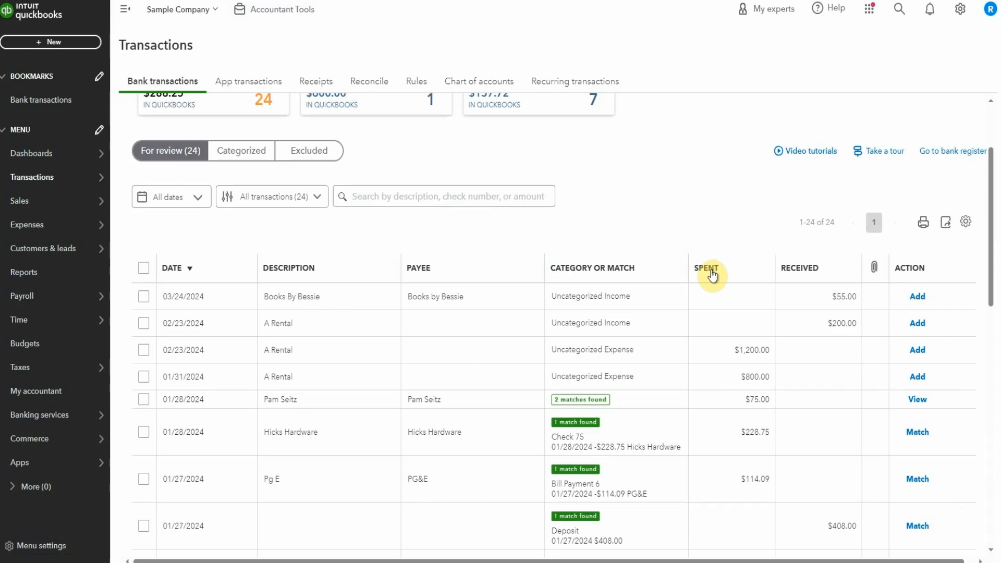
scroll(576, 353, down, 7)
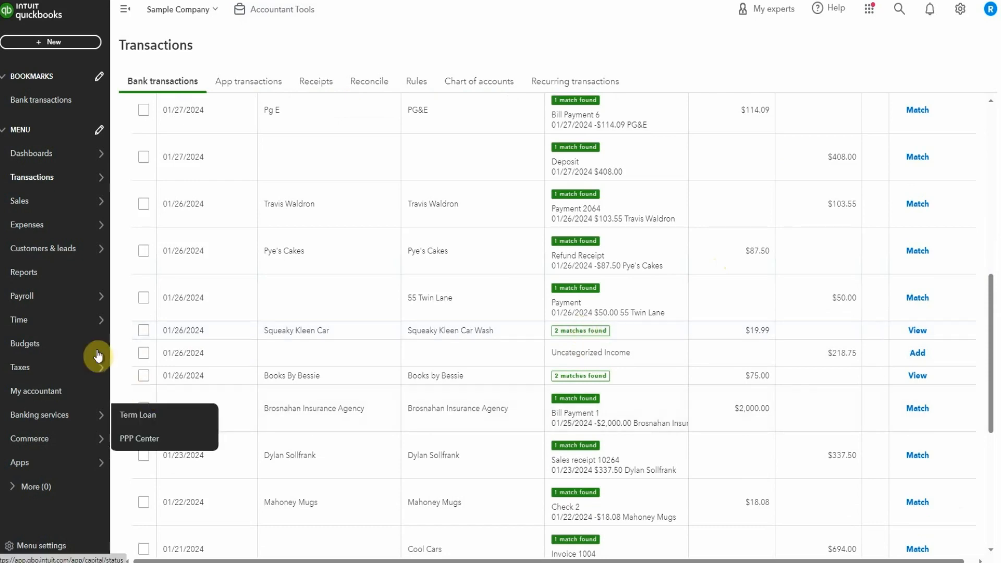
Step: Open the Cool Cars customer record and open its 1/1/24 sales receipt for editing
mouse_move(52, 201)
click(157, 294)
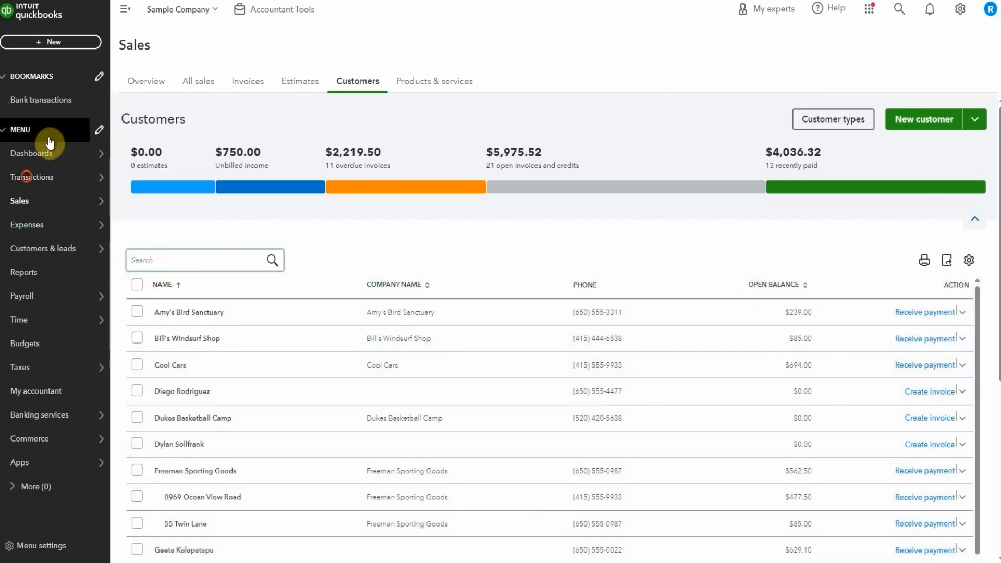
click(29, 179)
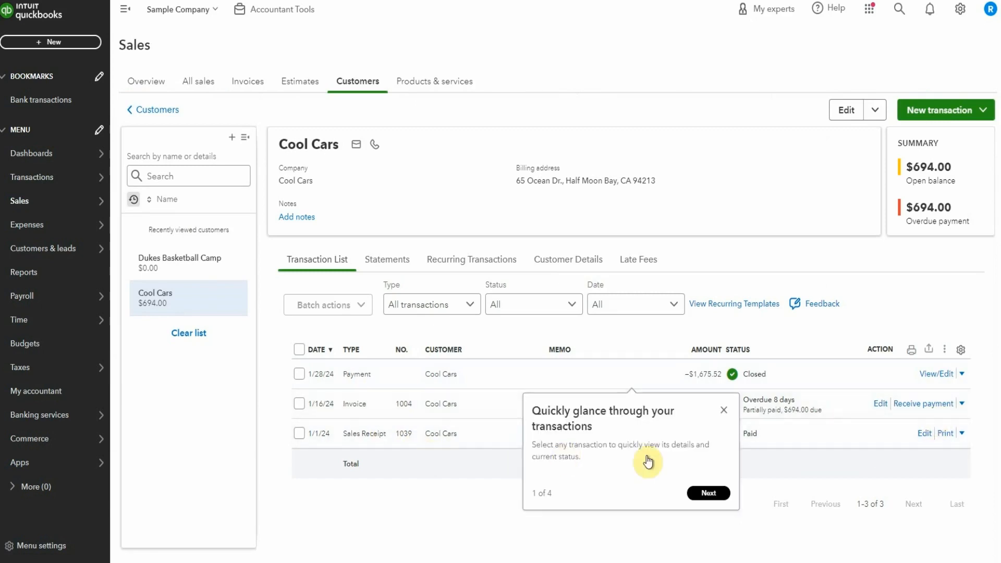
click(724, 411)
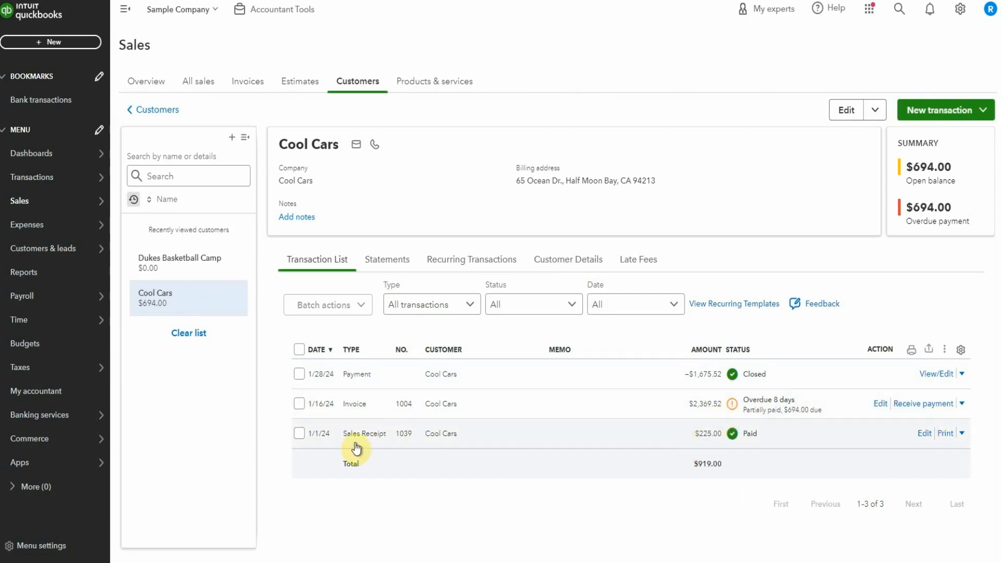
click(399, 439)
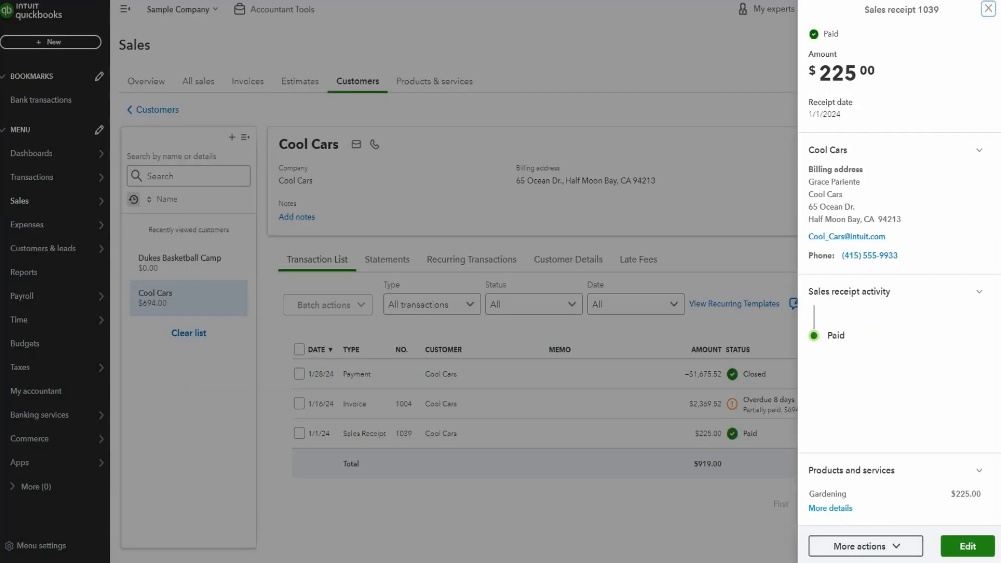
click(965, 548)
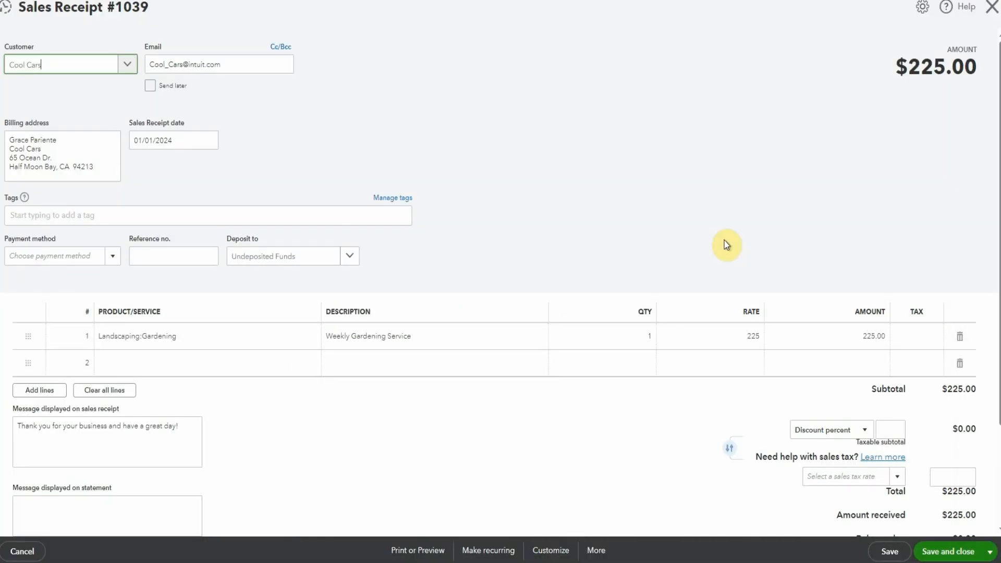
Step: Start adding a new product or service on line 2 of the sales receipt
click(197, 365)
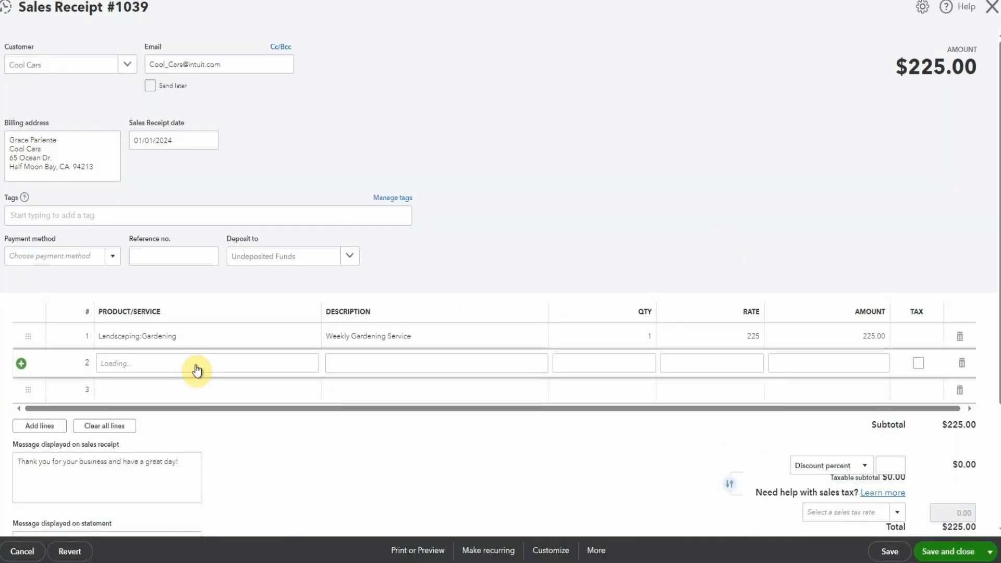
text(cred)
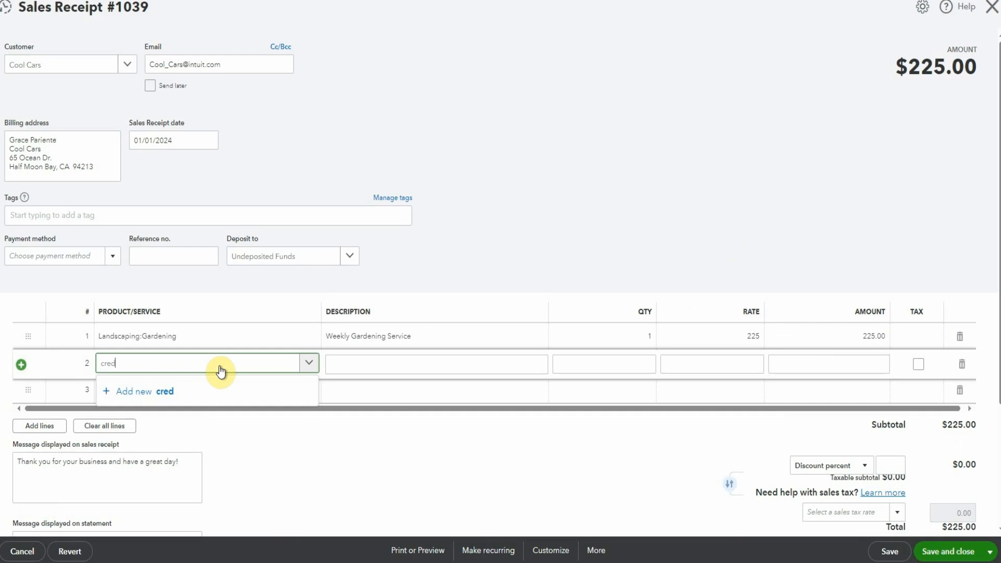
key(BackSpace)
key(BackSpace)
key(BackSpace)
key(BackSpace)
click(156, 393)
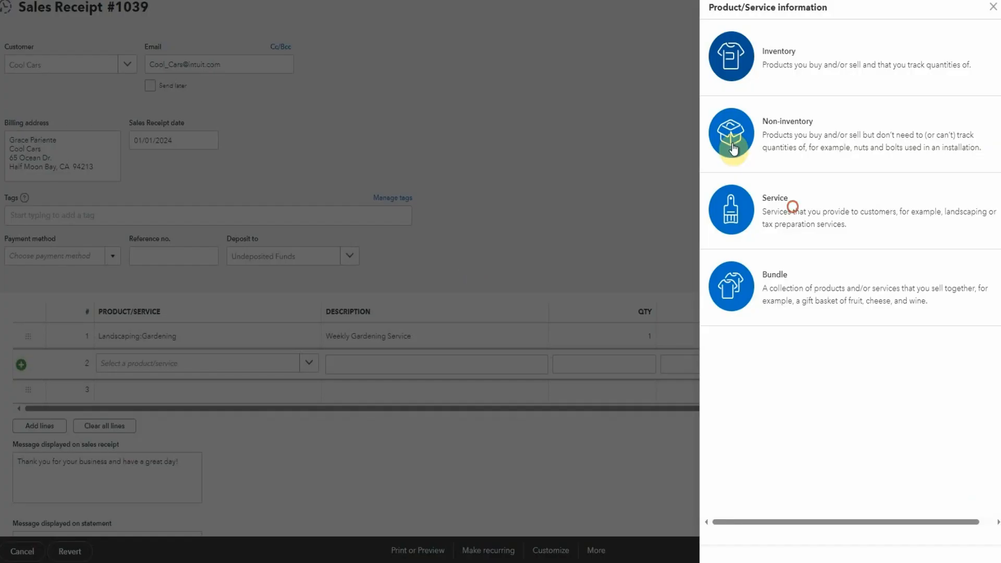
Step: Choose Service as the new item's type and name it Credit card fees
click(791, 205)
click(754, 80)
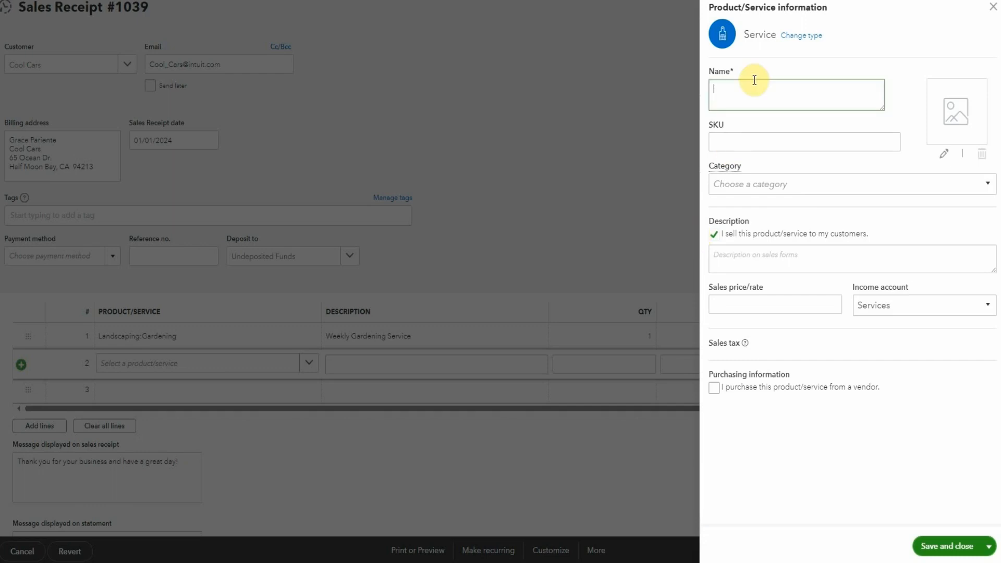
text(Credit card fees)
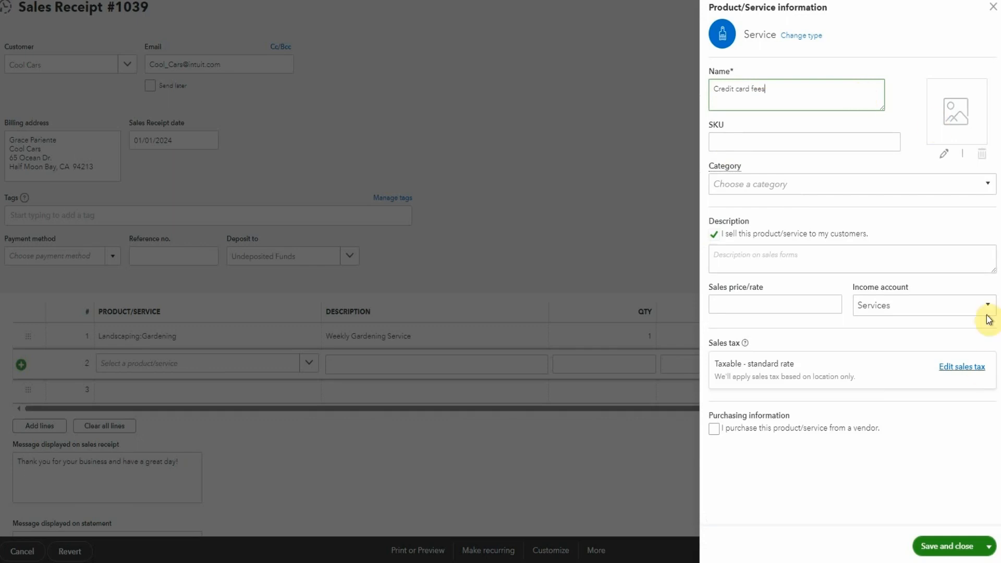
Step: Assign the Credit Card Fees account as the new service's income account and save the service
click(915, 308)
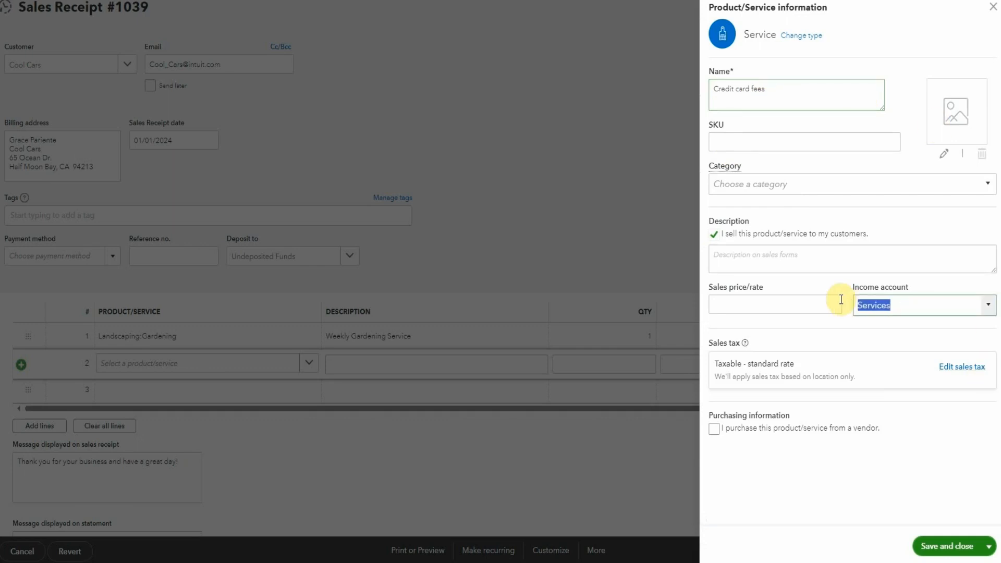
text(Credit)
click(912, 348)
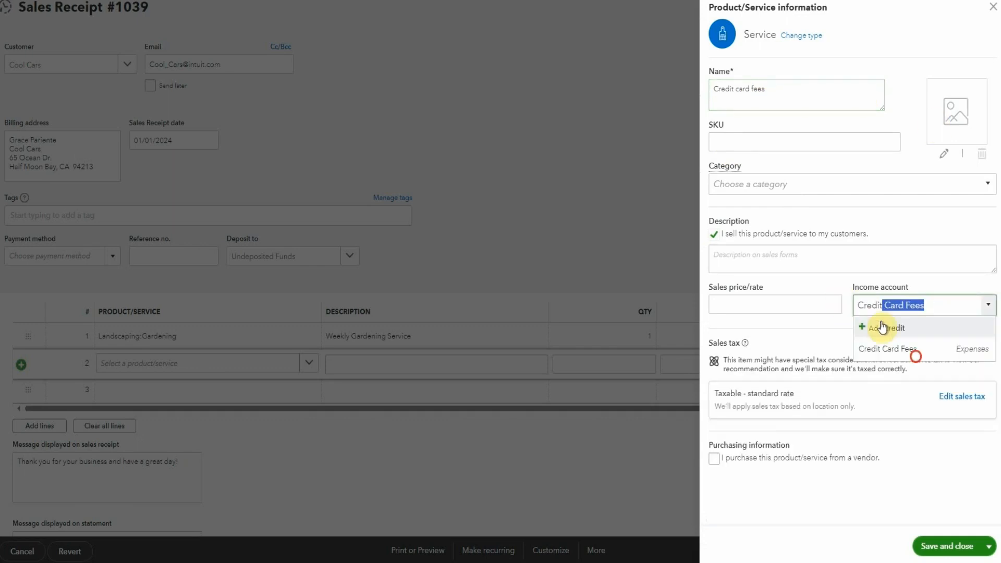
click(947, 546)
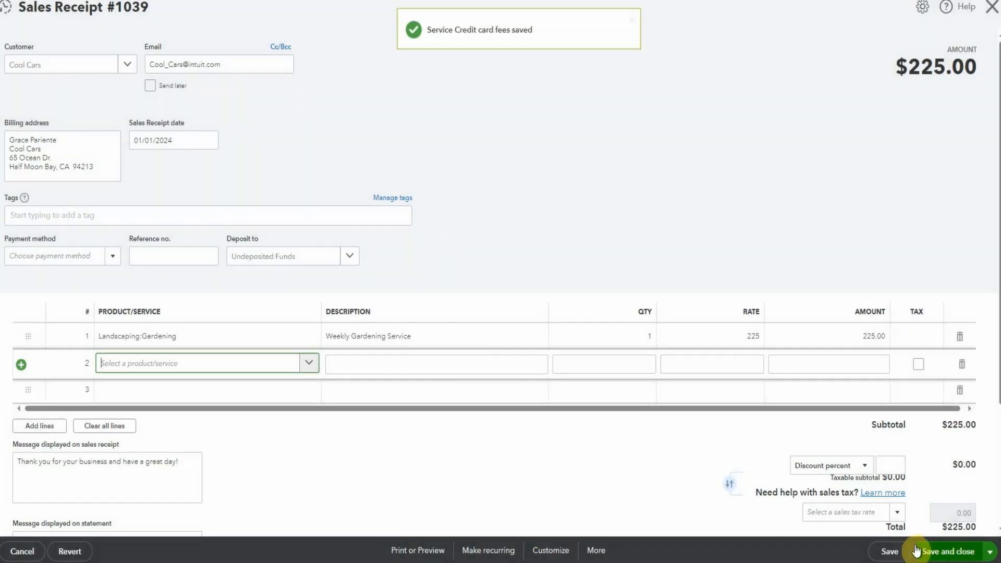
Step: Enter a rate of -6.25 for the Credit card fees line and save and close the sales receipt
click(732, 364)
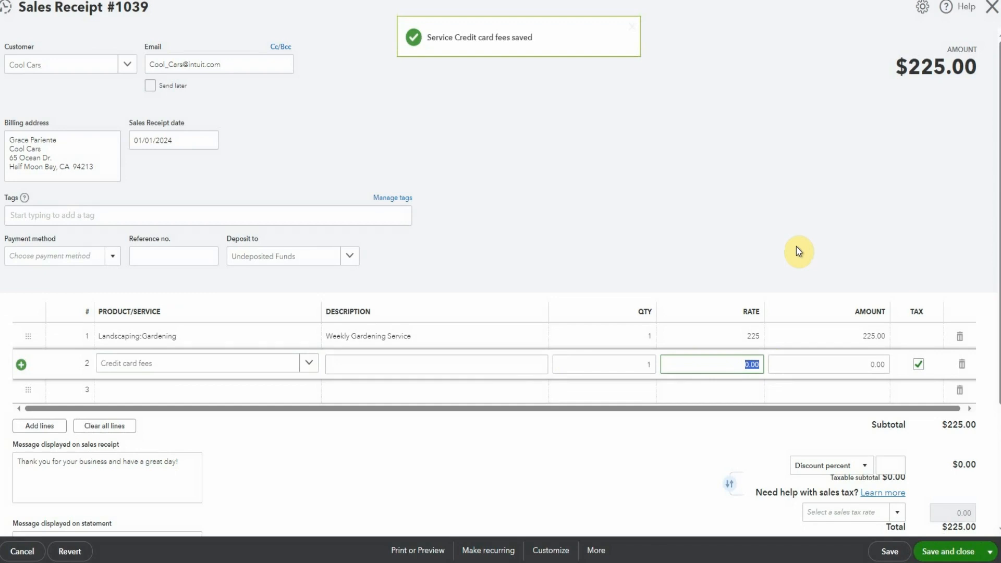
text(-6.25)
key(Tab)
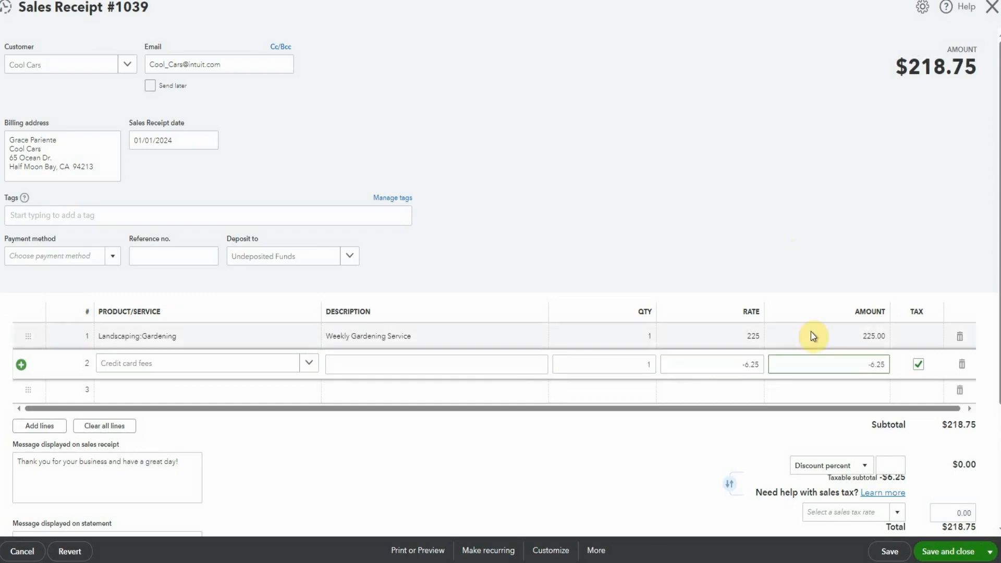
click(935, 553)
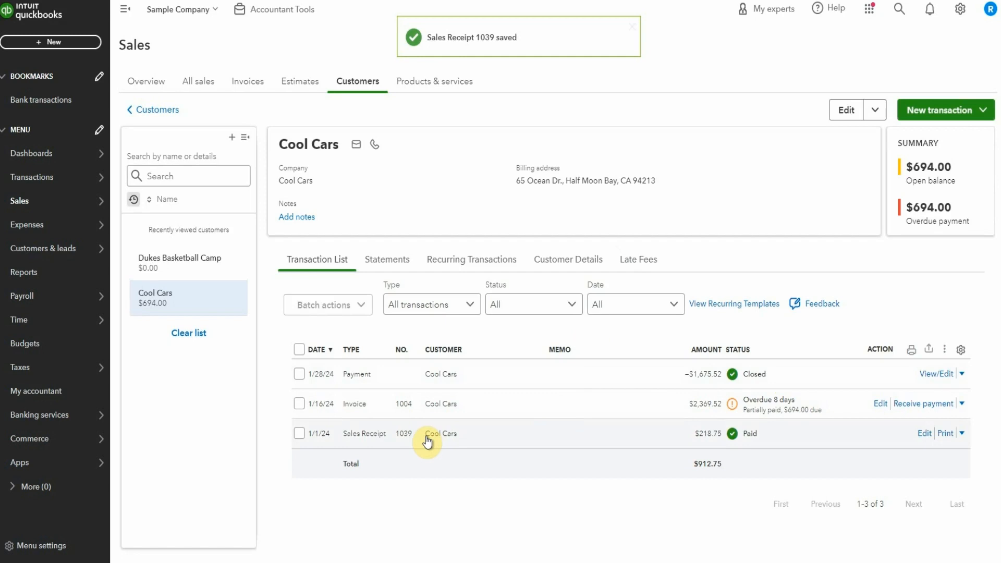
Step: Return to the checking account's bank transactions and match the $218.75 Cool Cars deposit to its sales receipt
click(25, 175)
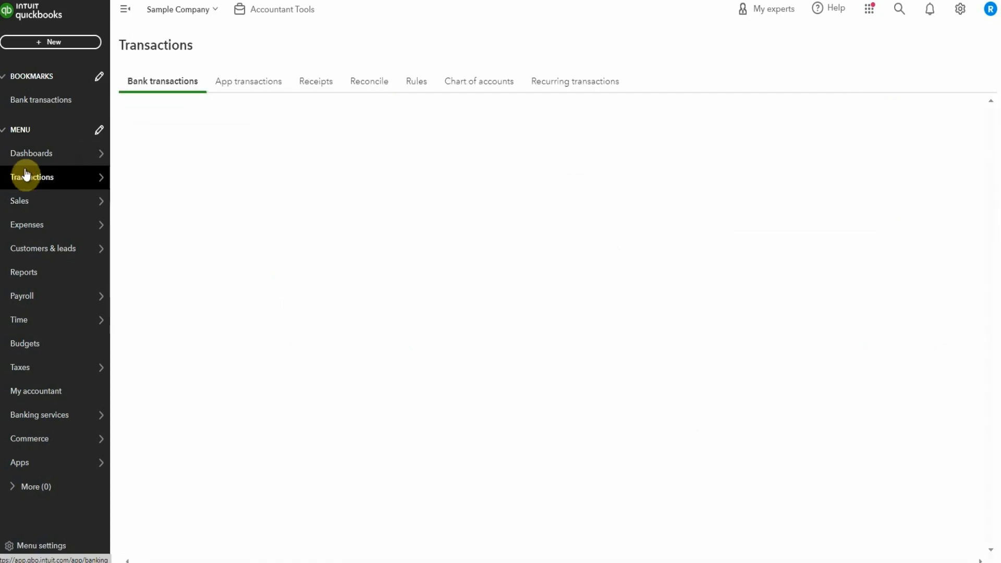
mouse_move(34, 213)
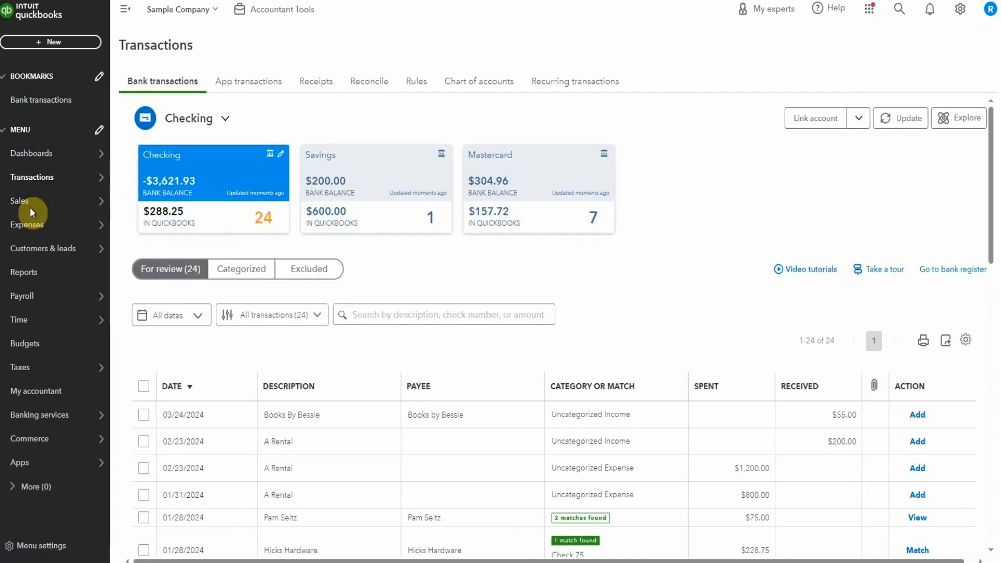
scroll(688, 243, down, 3)
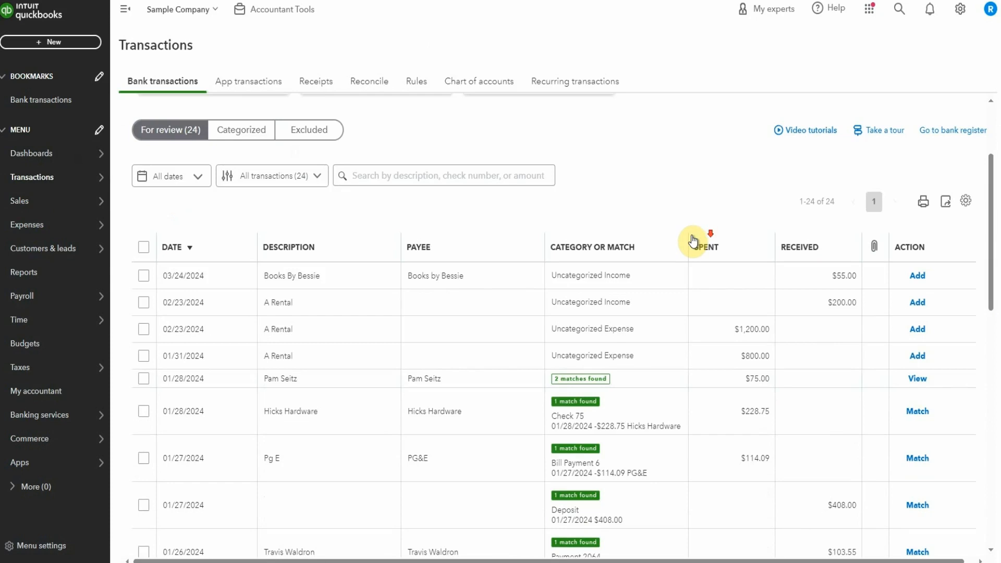
scroll(693, 239, down, 7)
click(918, 364)
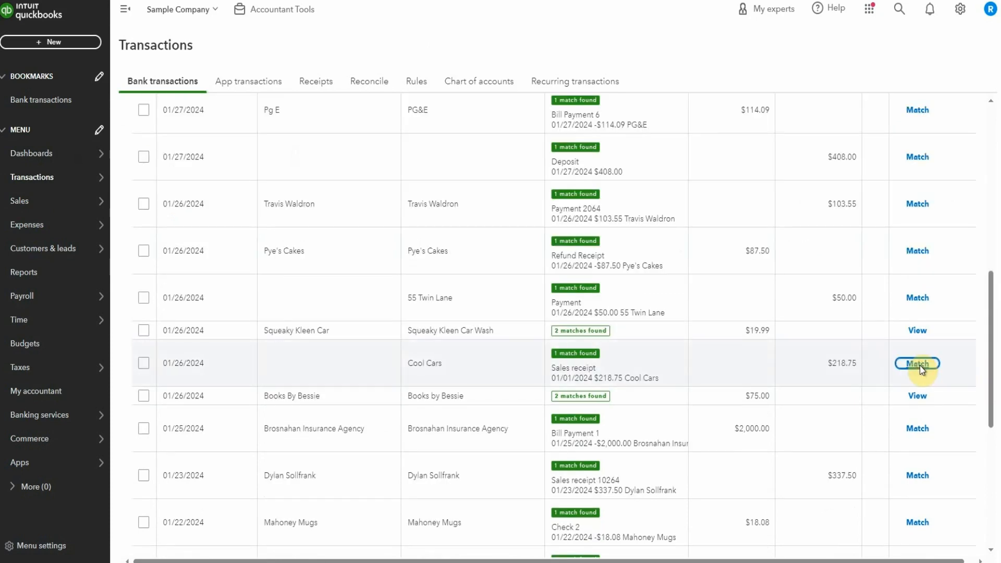